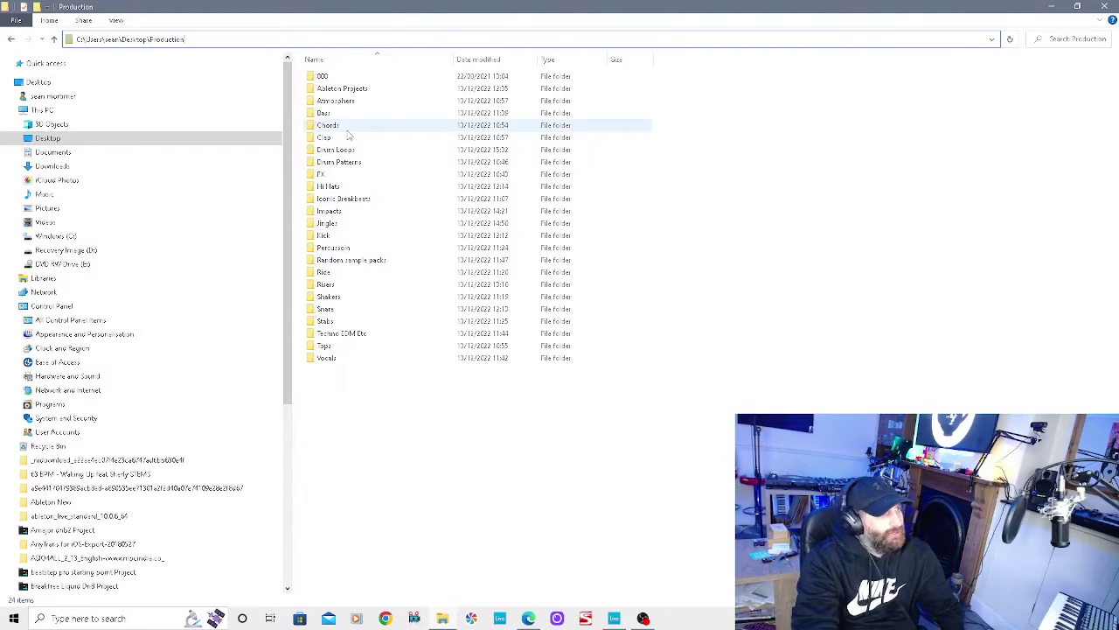
double_click(324, 114)
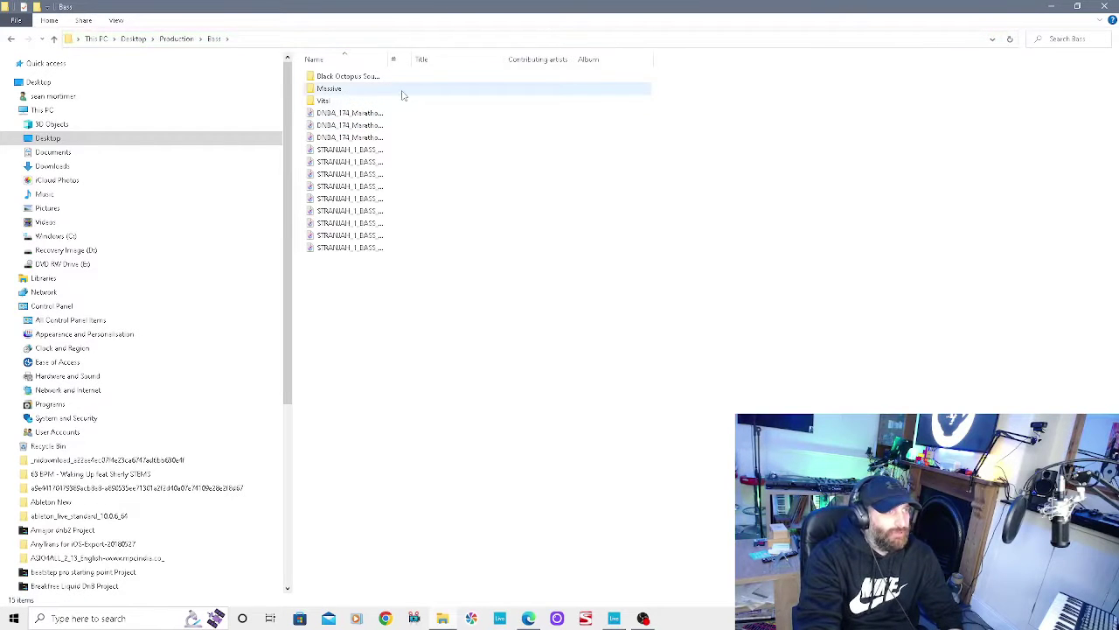
left_click(321, 102)
double_click(321, 101)
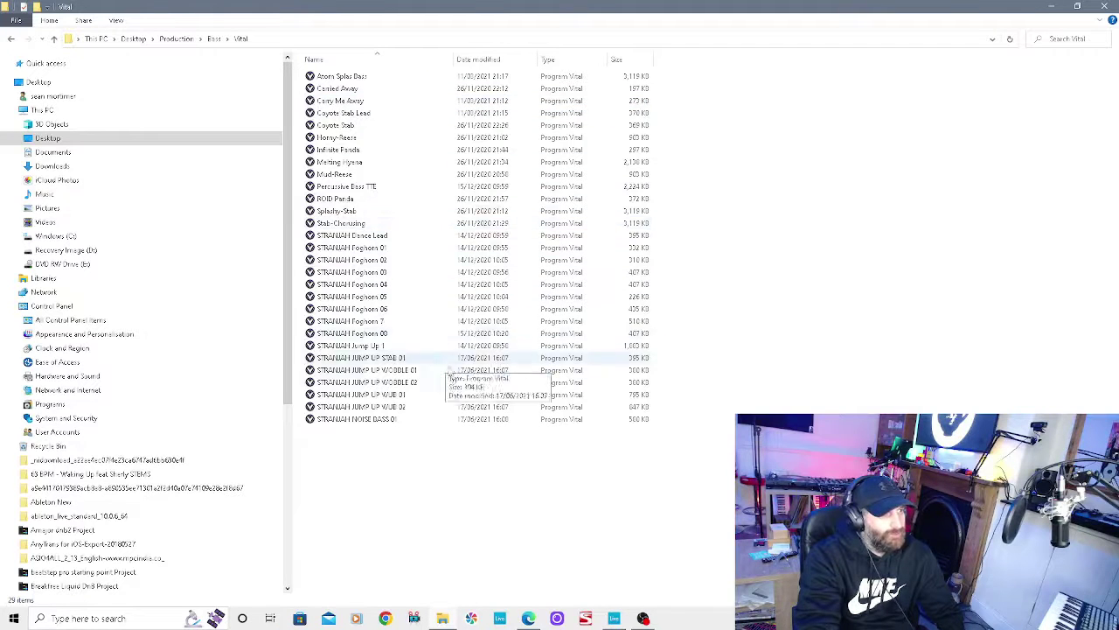
left_click(11, 39)
double_click(361, 89)
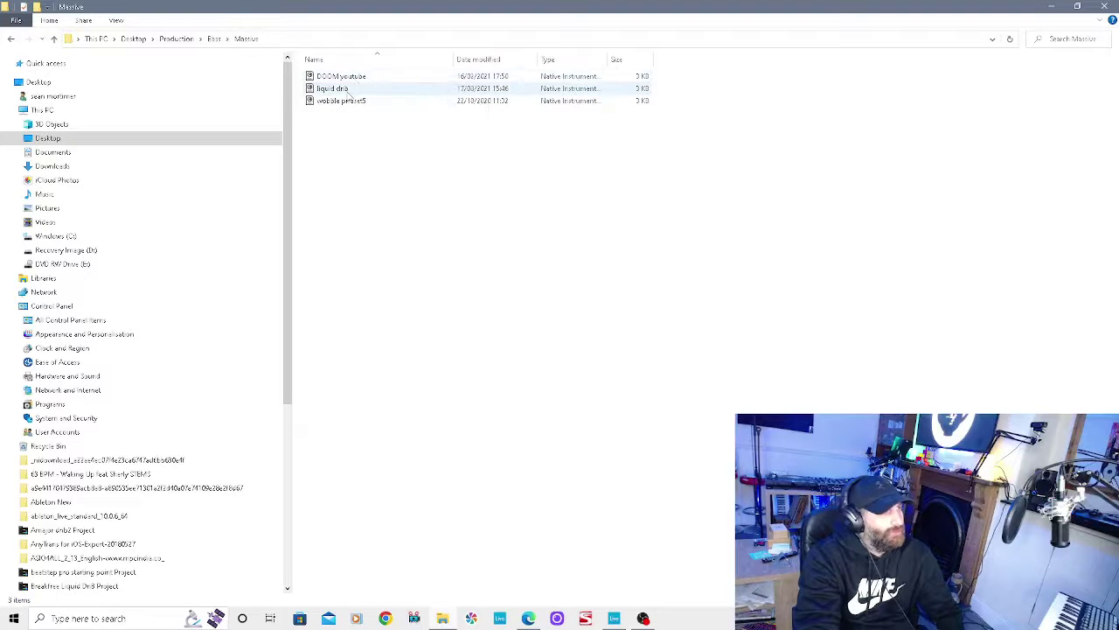
left_click(11, 40)
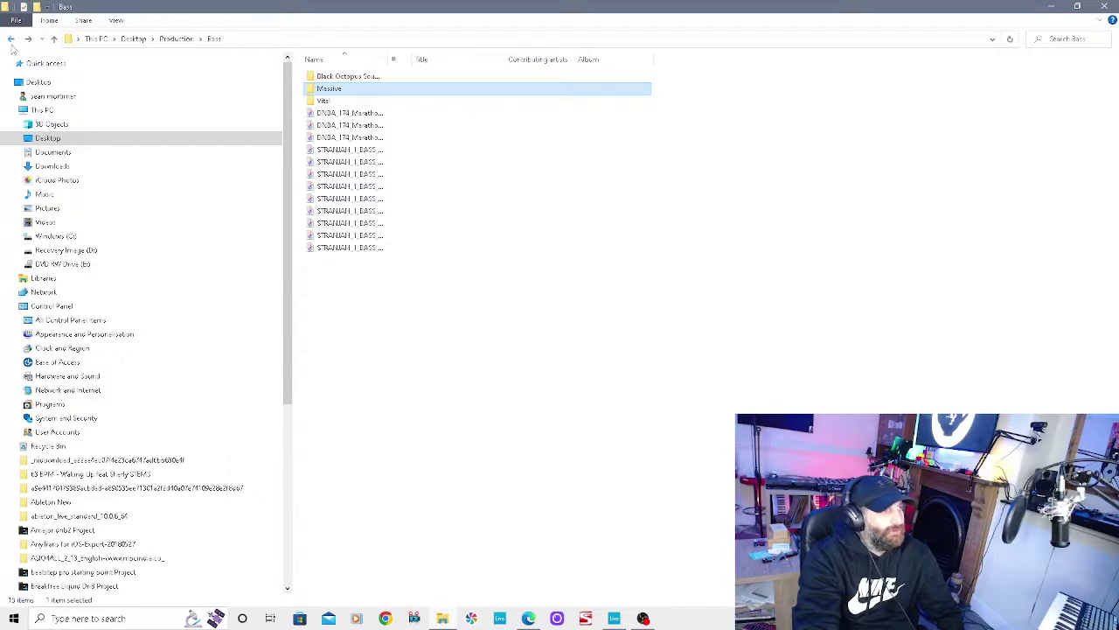
left_click(12, 39)
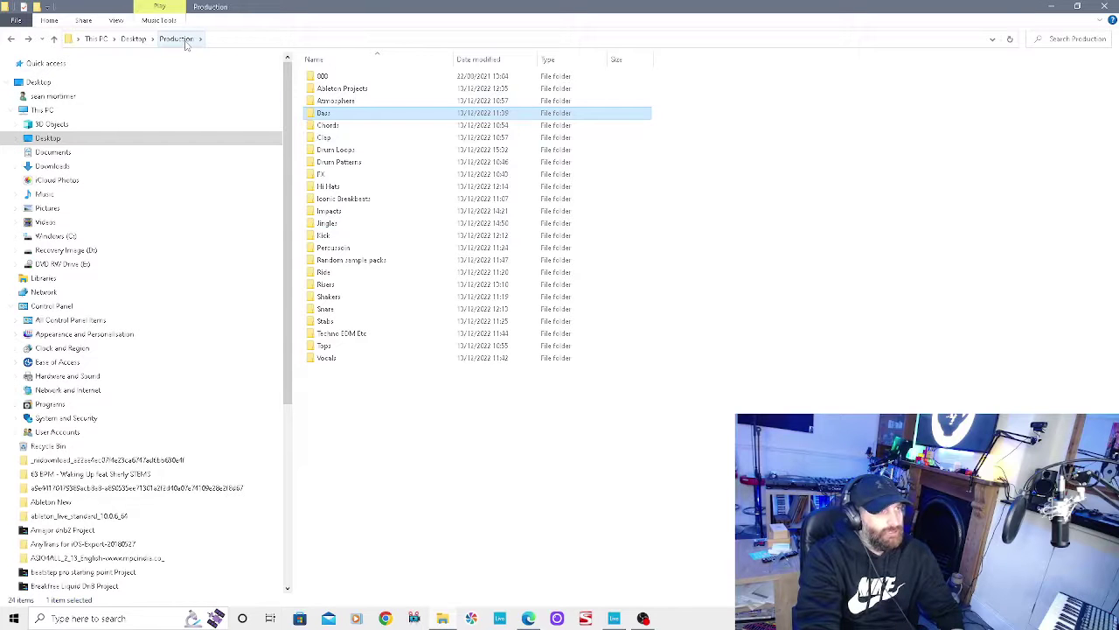
Step: Bring up the Production folder's context menu and dismiss it without choosing anything
right_click(528, 455)
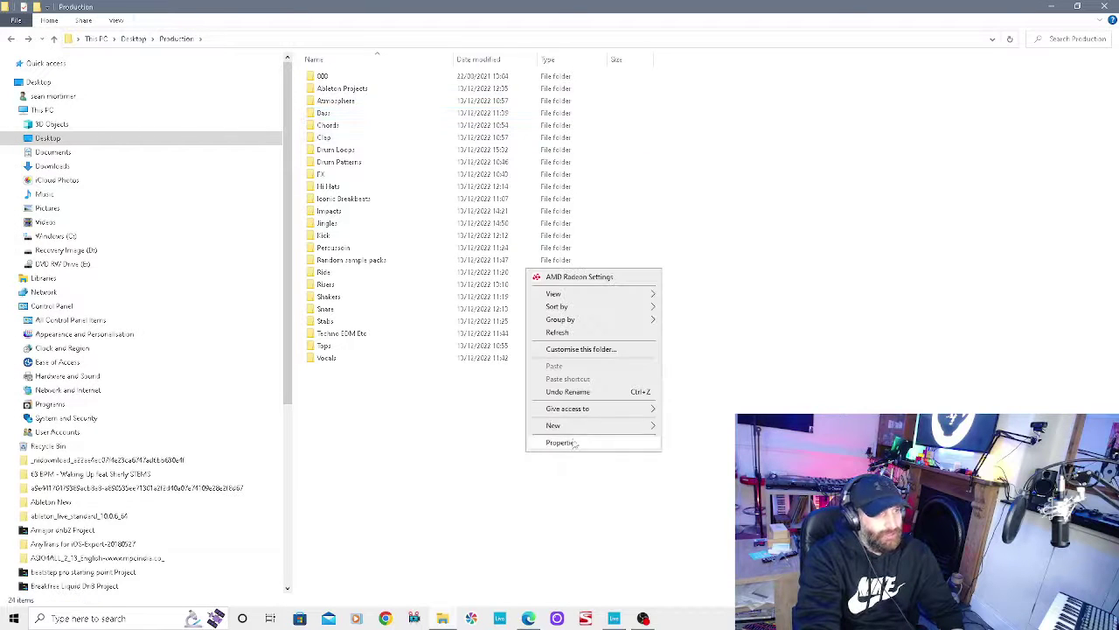
mouse_move(583, 428)
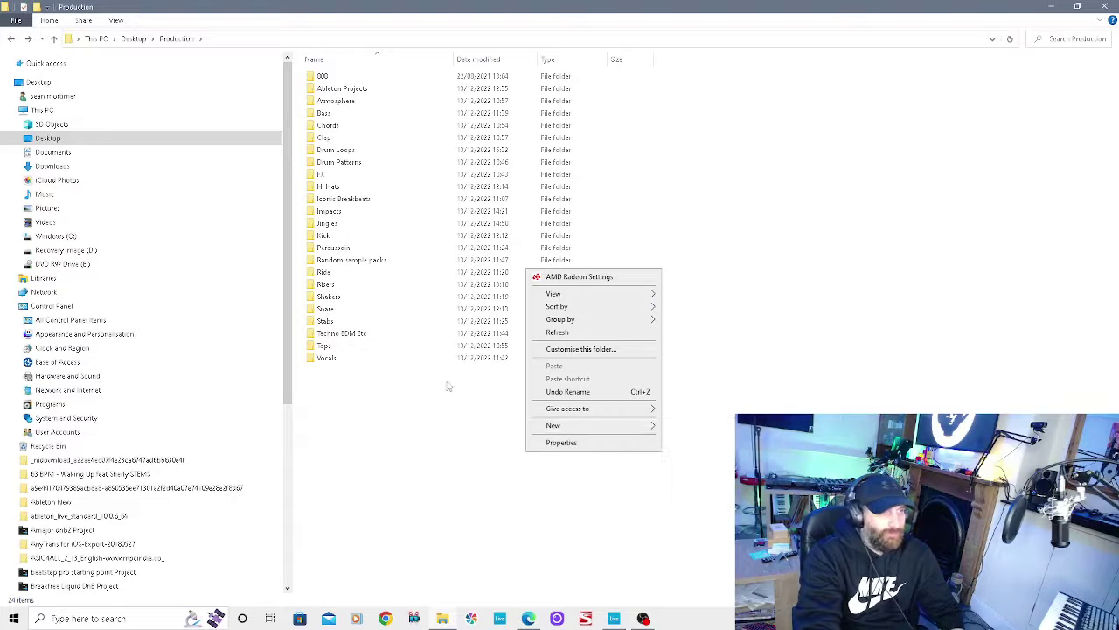
left_click(356, 415)
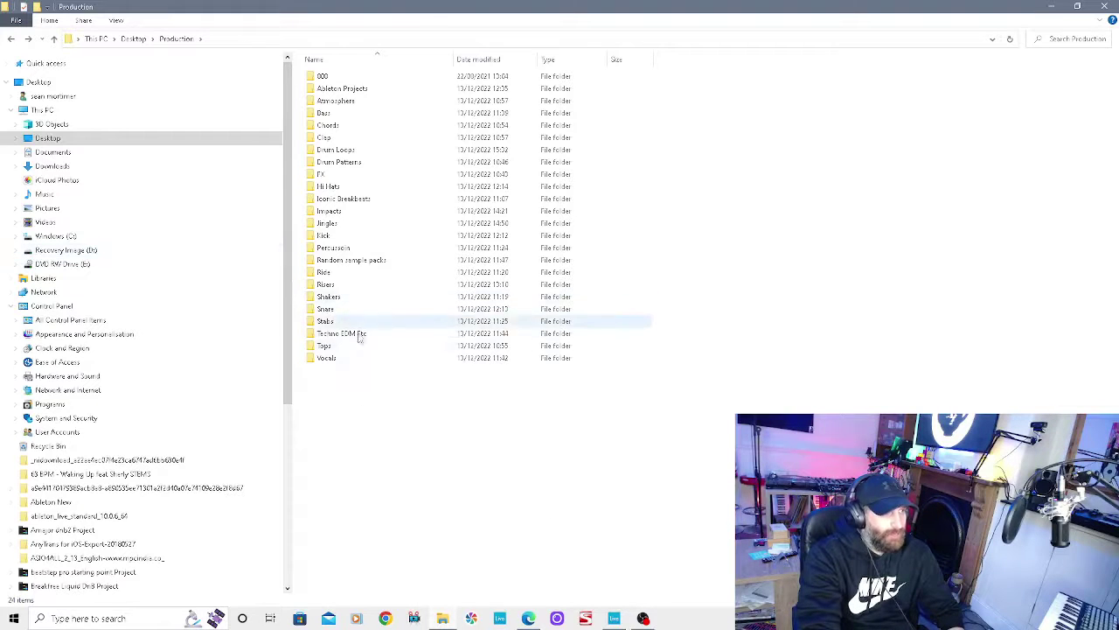
Step: Open Random sample packs, then Black Octopus Sound - DnB Smack, checking its Drums - Kicks folder
left_click(331, 263)
double_click(331, 263)
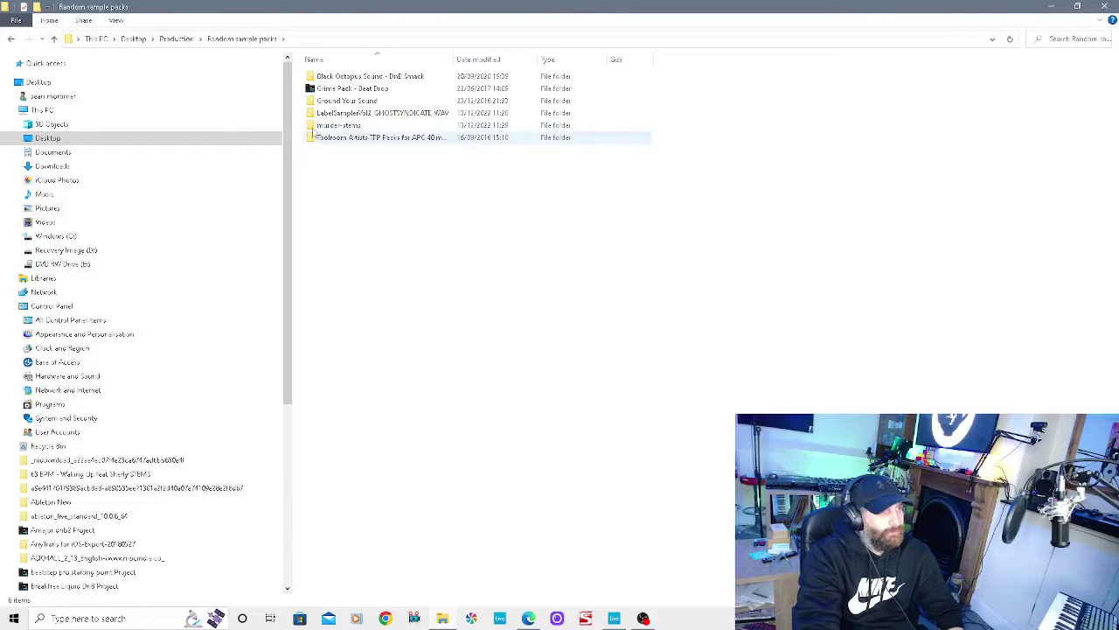
double_click(323, 77)
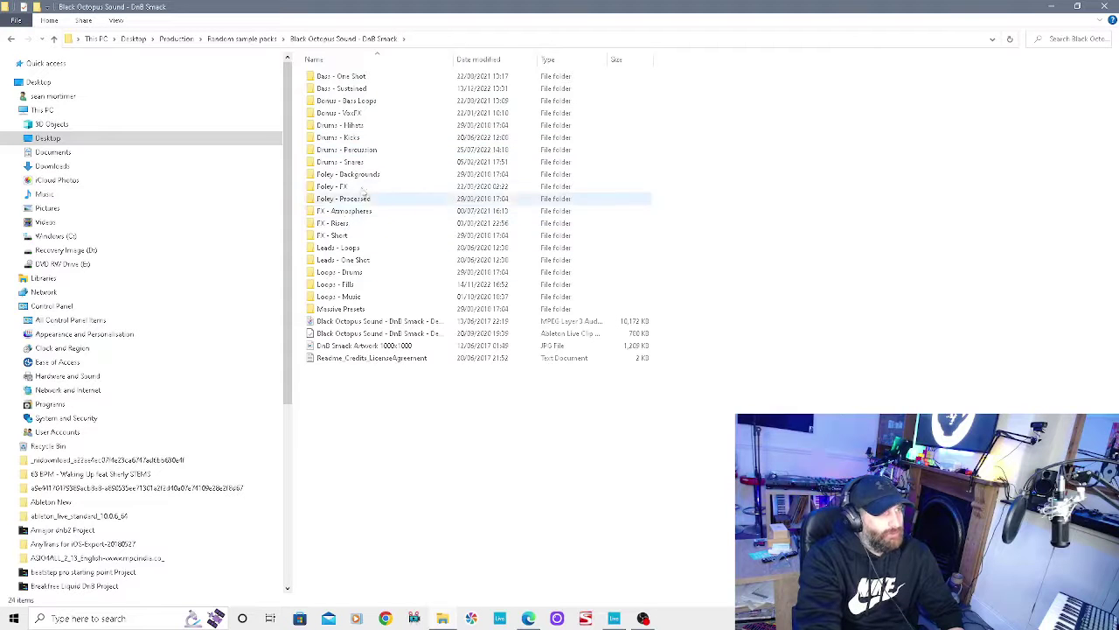
left_click(325, 140)
double_click(325, 140)
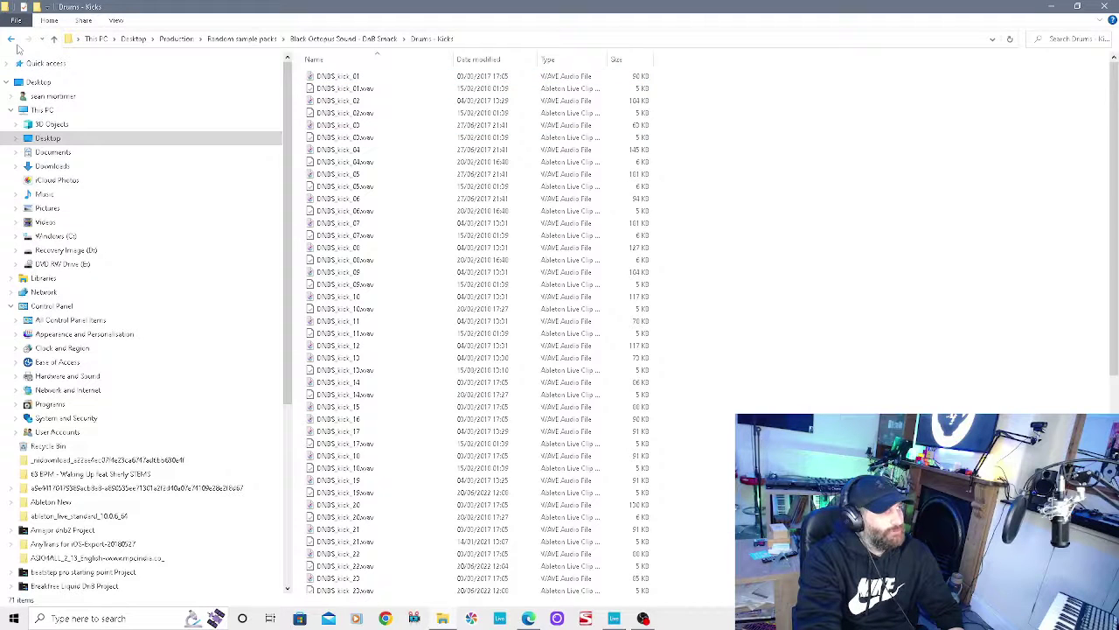
left_click(11, 39)
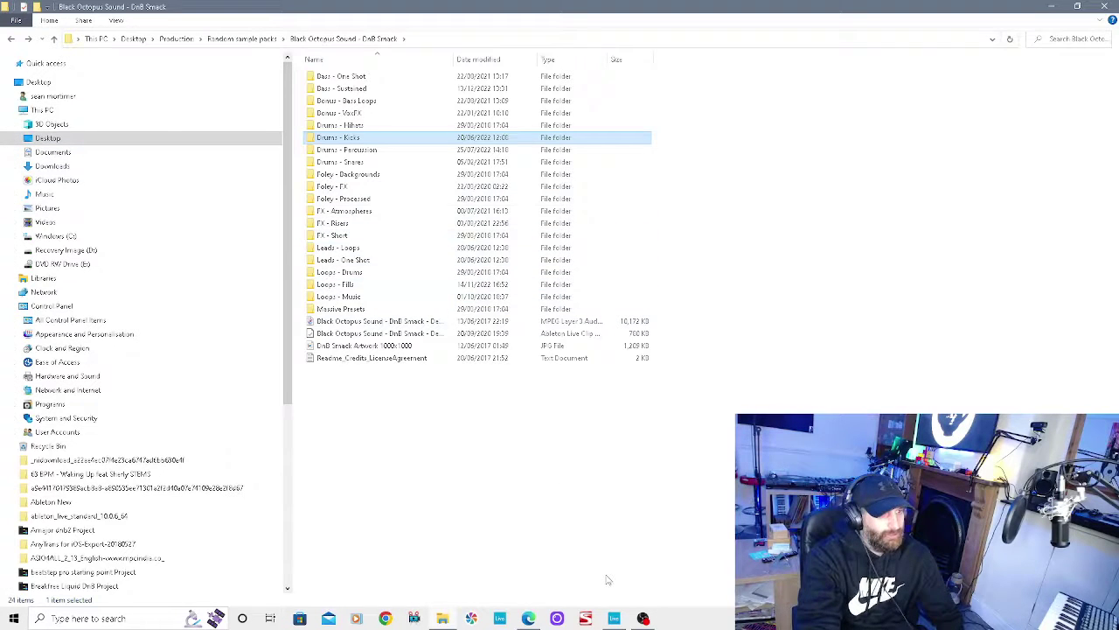
key("alt+Tab")
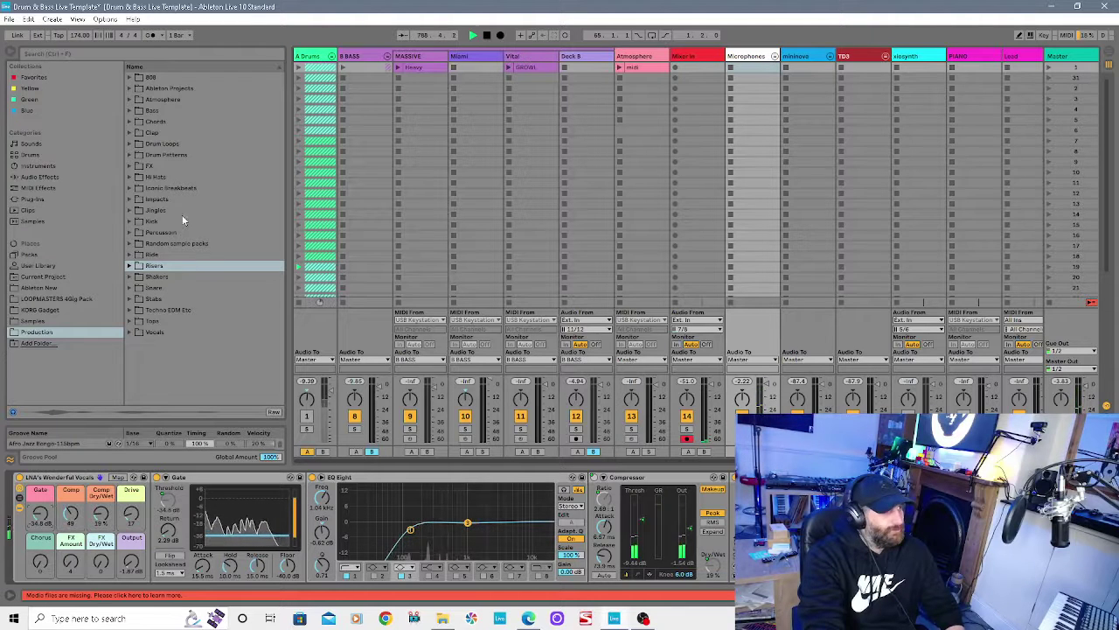
Step: Drop the first DNBA loop from Drum Loops into Deck 8's first clip slot and play it
left_click(131, 144)
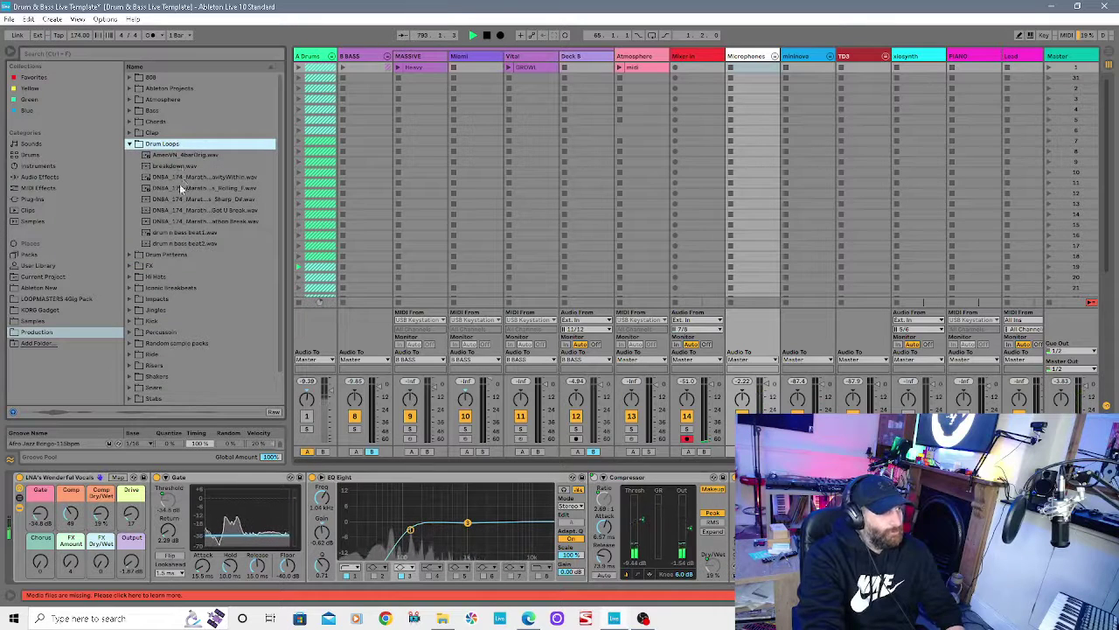
left_click_drag(186, 175, 573, 68)
left_click(565, 67)
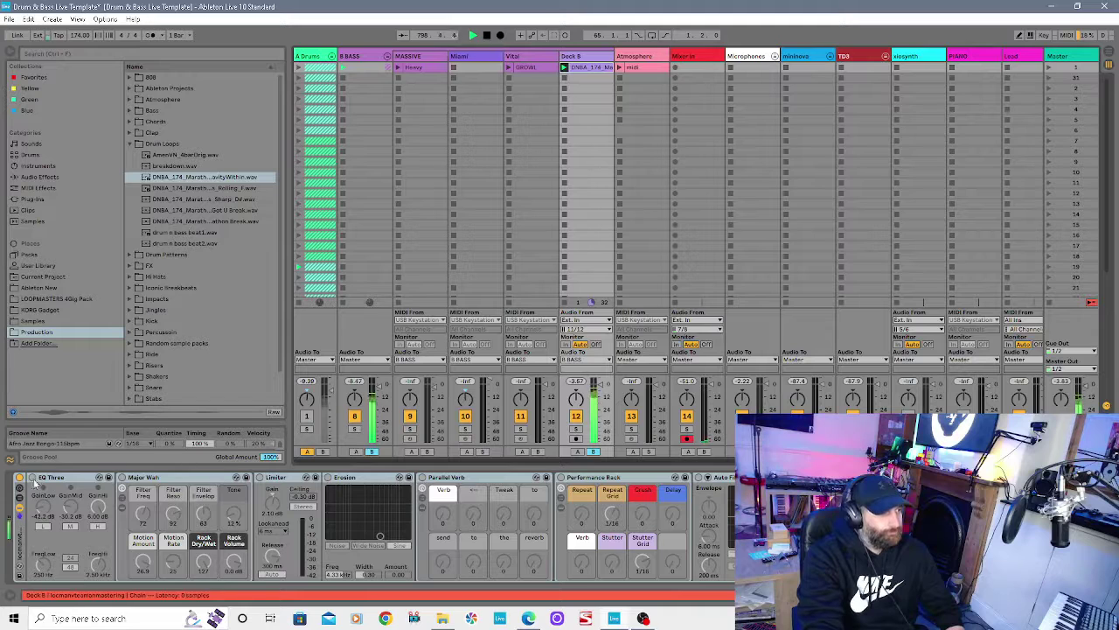
Step: Adjust Deck 8's low-band EQ, stop Deck B's clip, and fold the B BASS group
left_click_drag(43, 507, 65, 511)
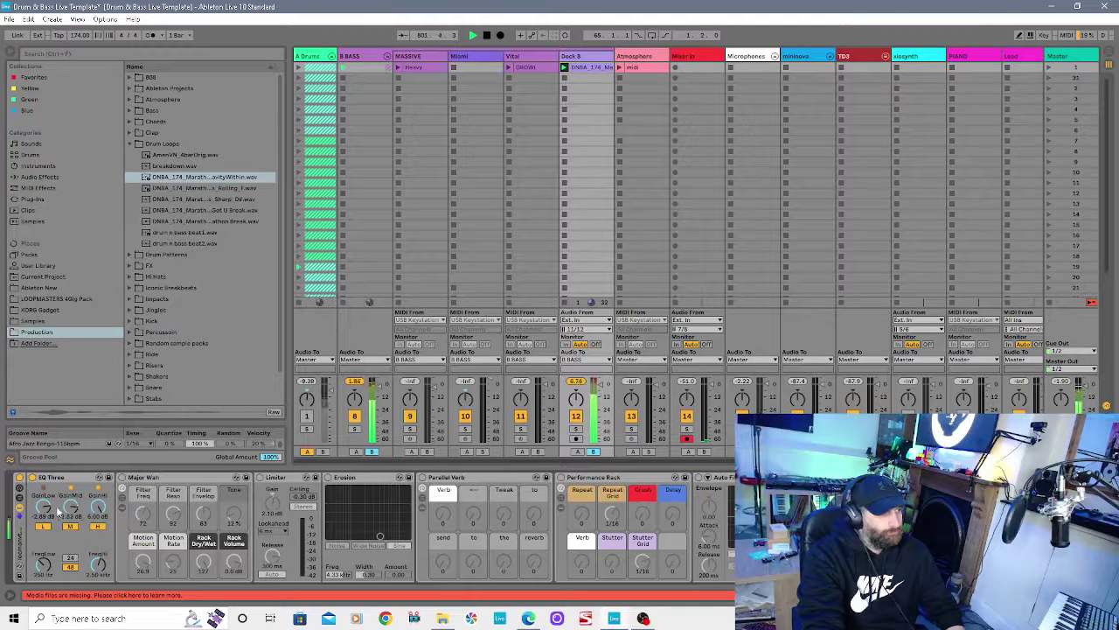
left_click(564, 78)
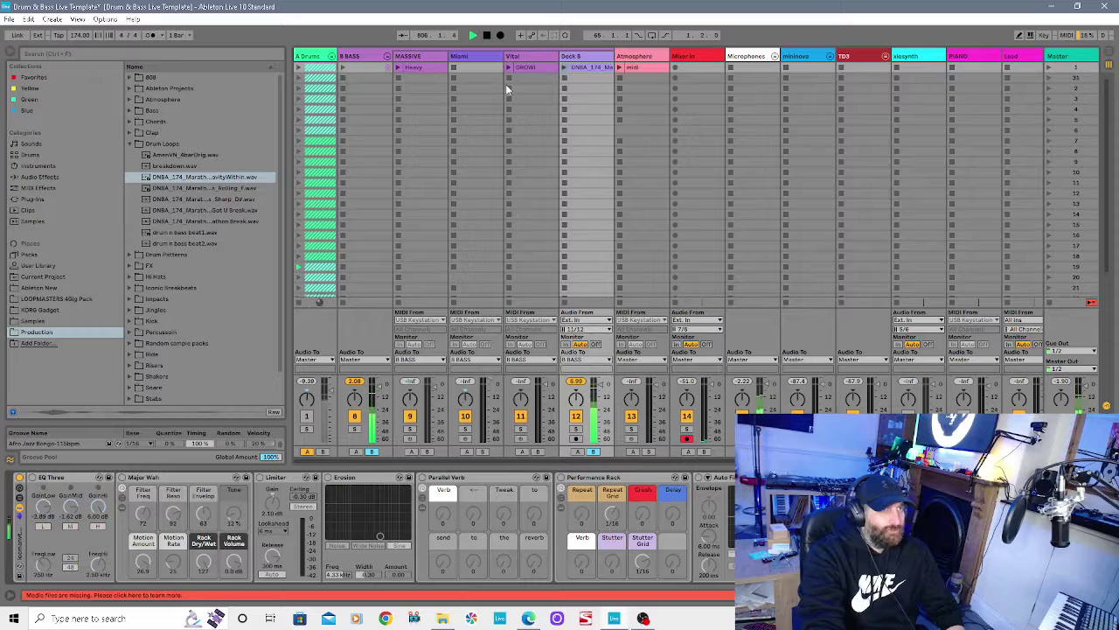
left_click(387, 56)
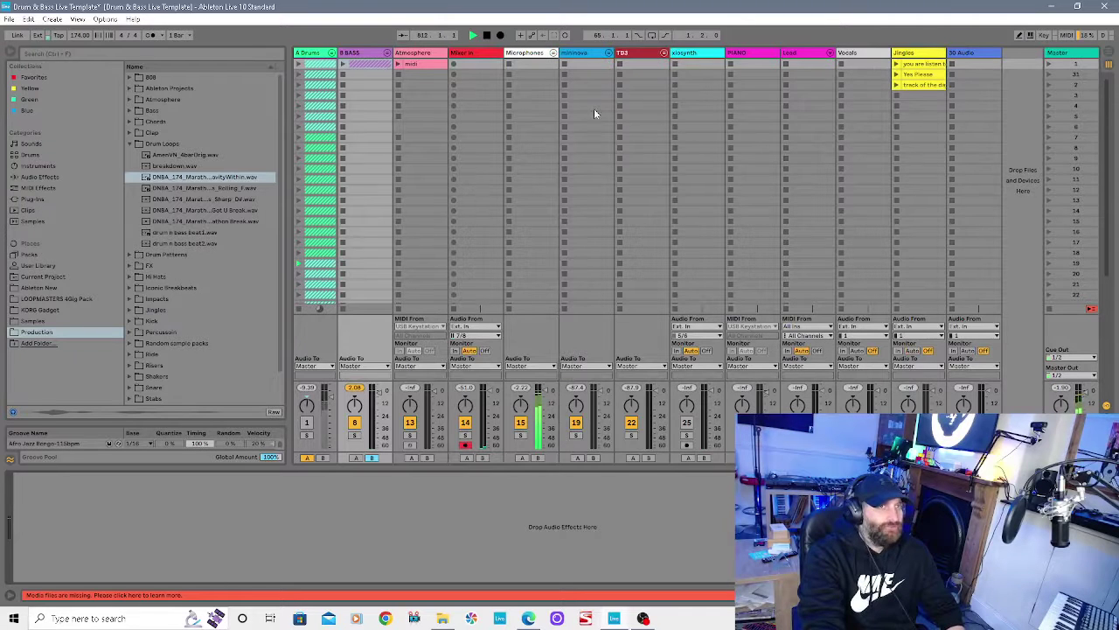
Step: Collapse Drum Loops, browse KORG Gadget, cancel an Add Folder attempt, and return to Production
left_click(129, 144)
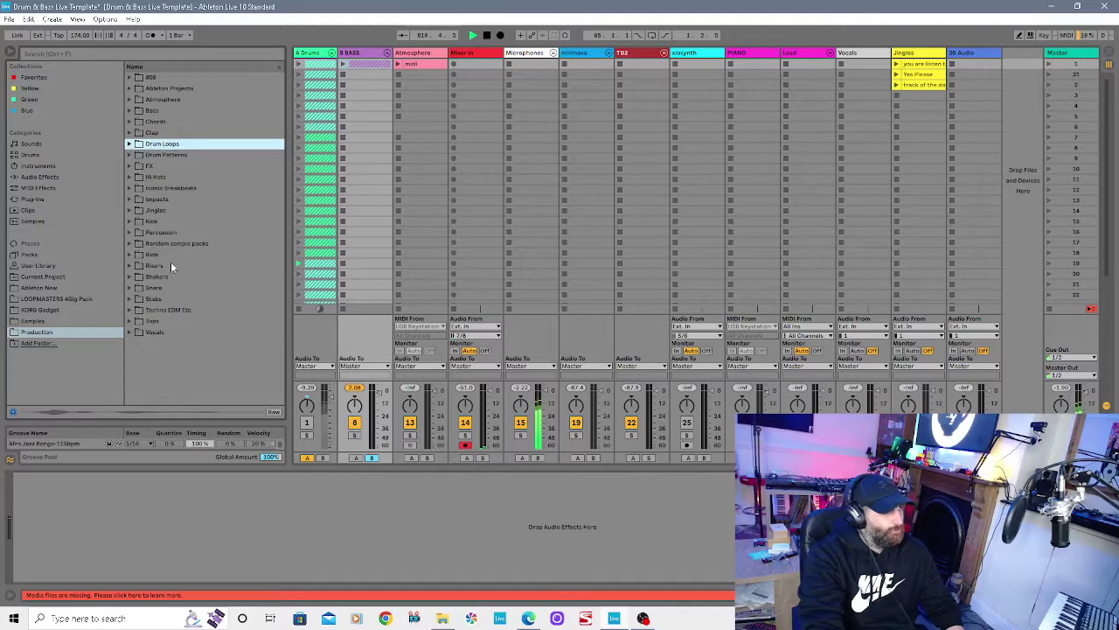
left_click(36, 311)
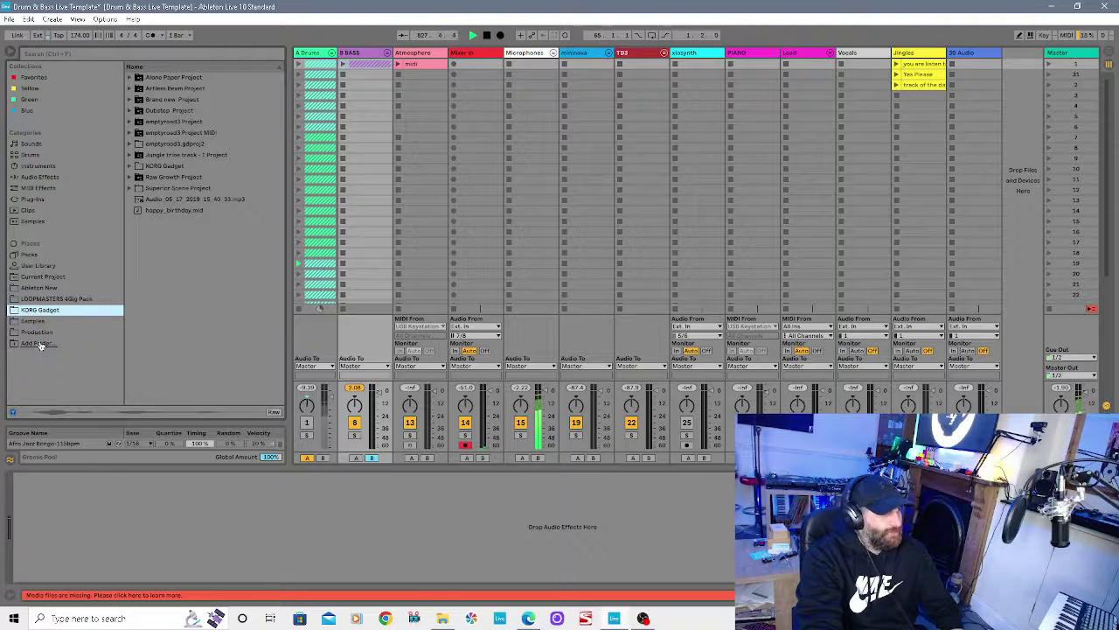
left_click(39, 344)
left_click(535, 30)
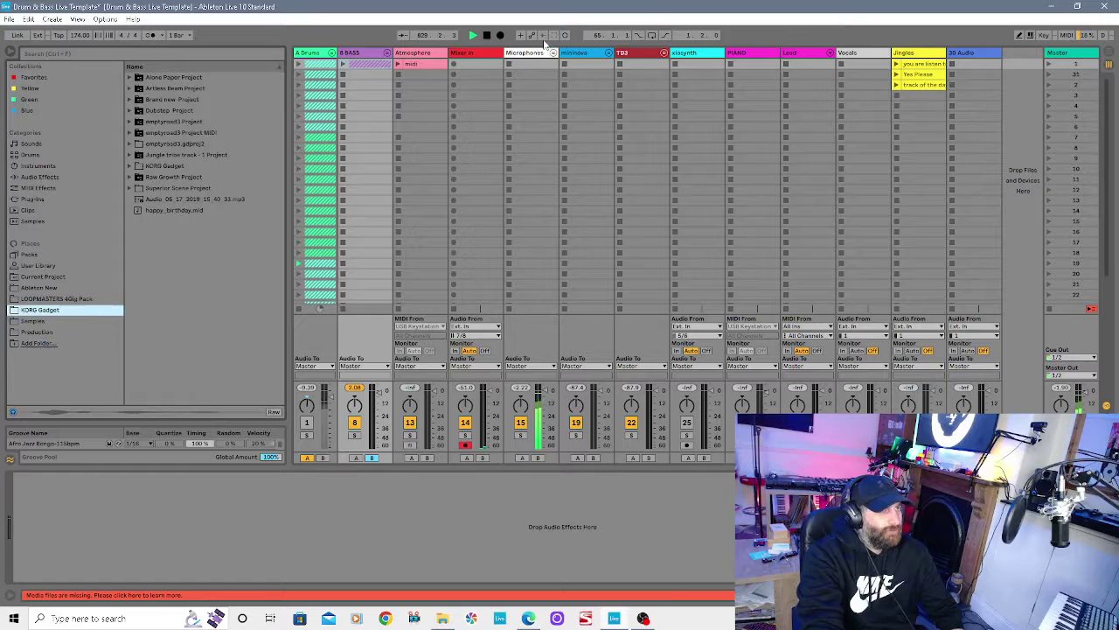
left_click(39, 331)
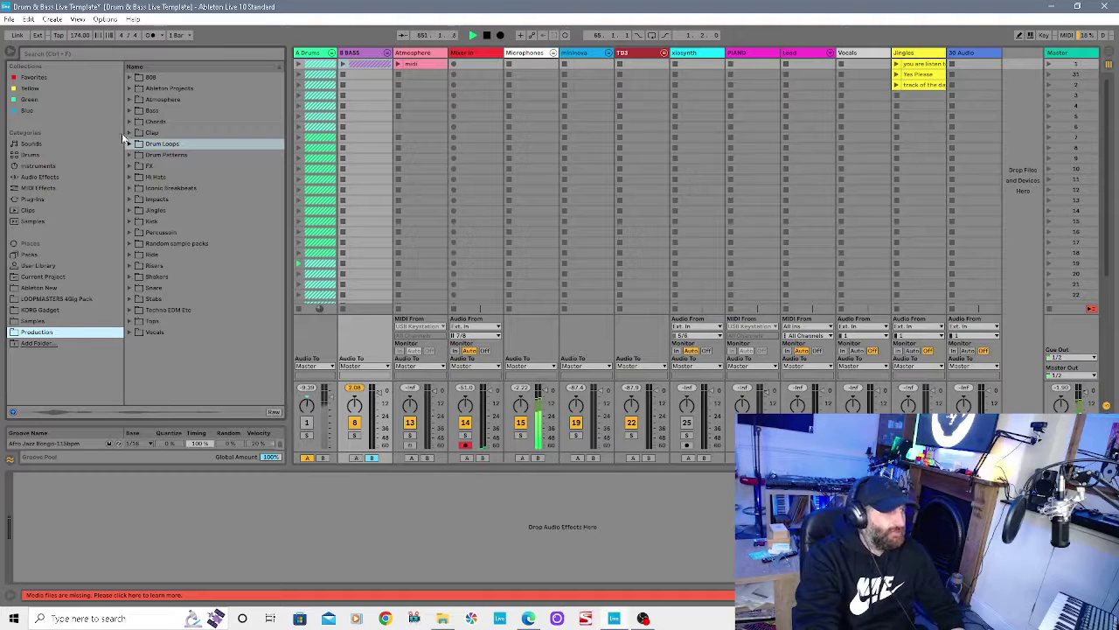
Step: Expand Impacts and delete the impact sample accidentally moved to the folder root
left_click(156, 199)
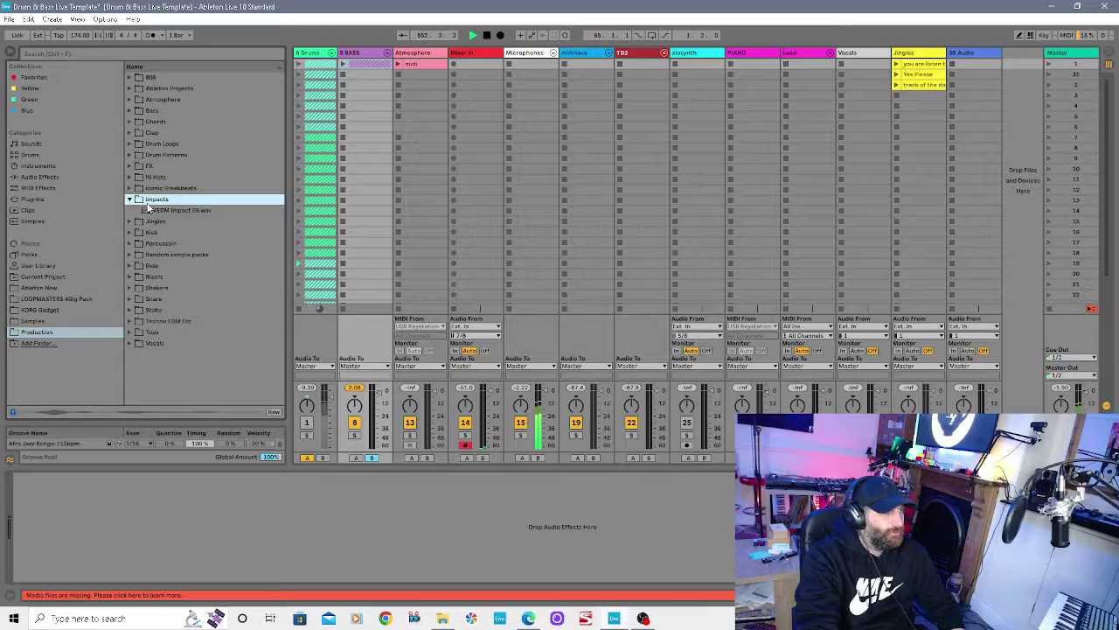
left_click_drag(174, 210, 180, 387)
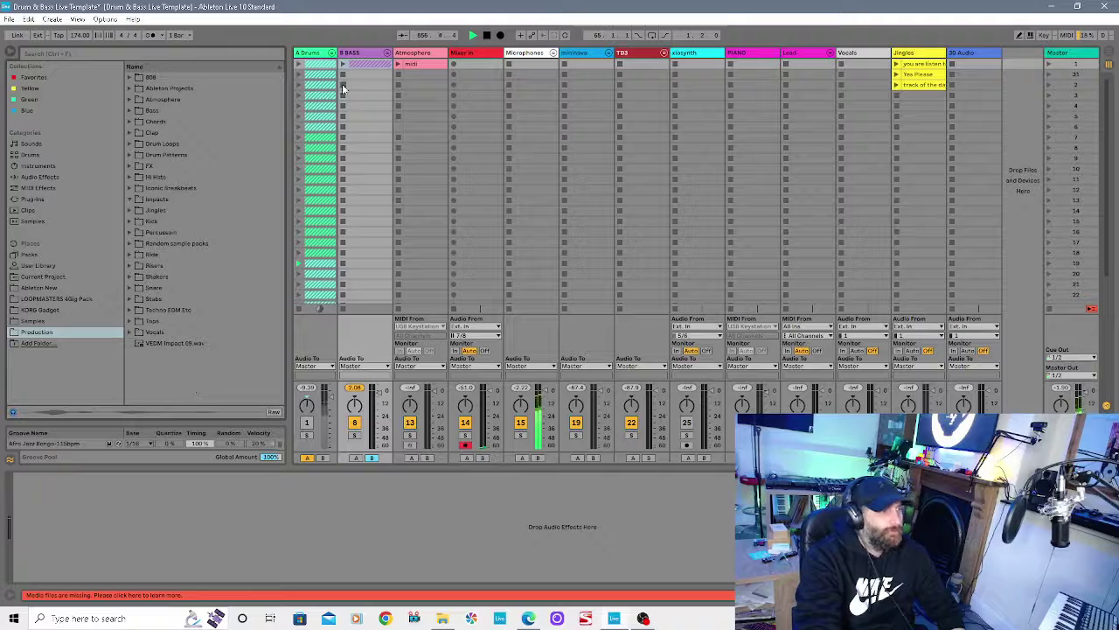
left_click(131, 199)
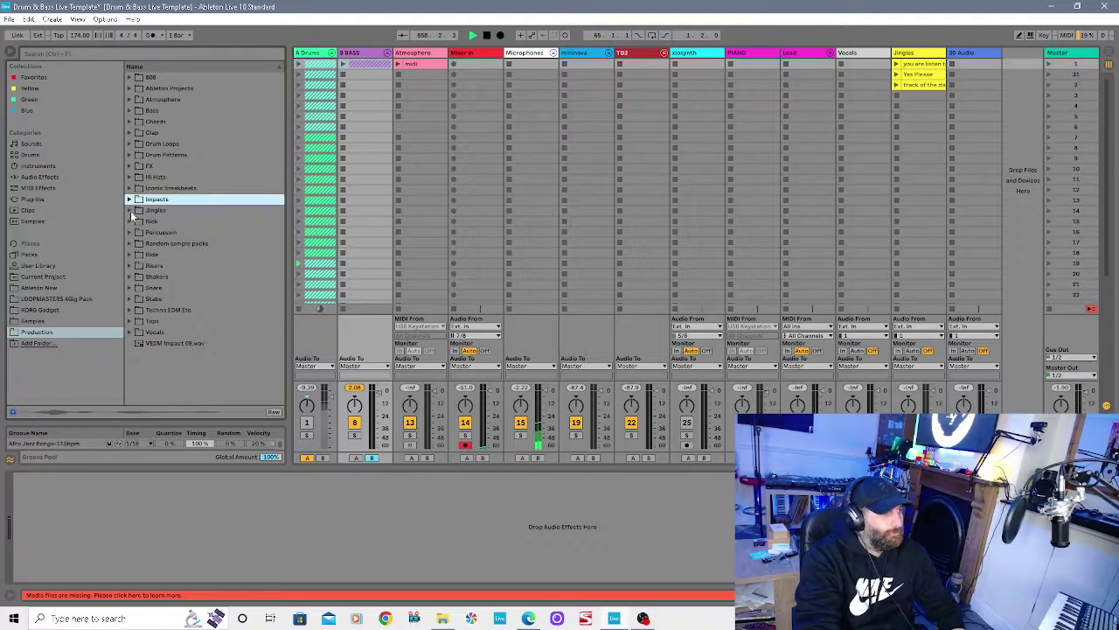
left_click(170, 344)
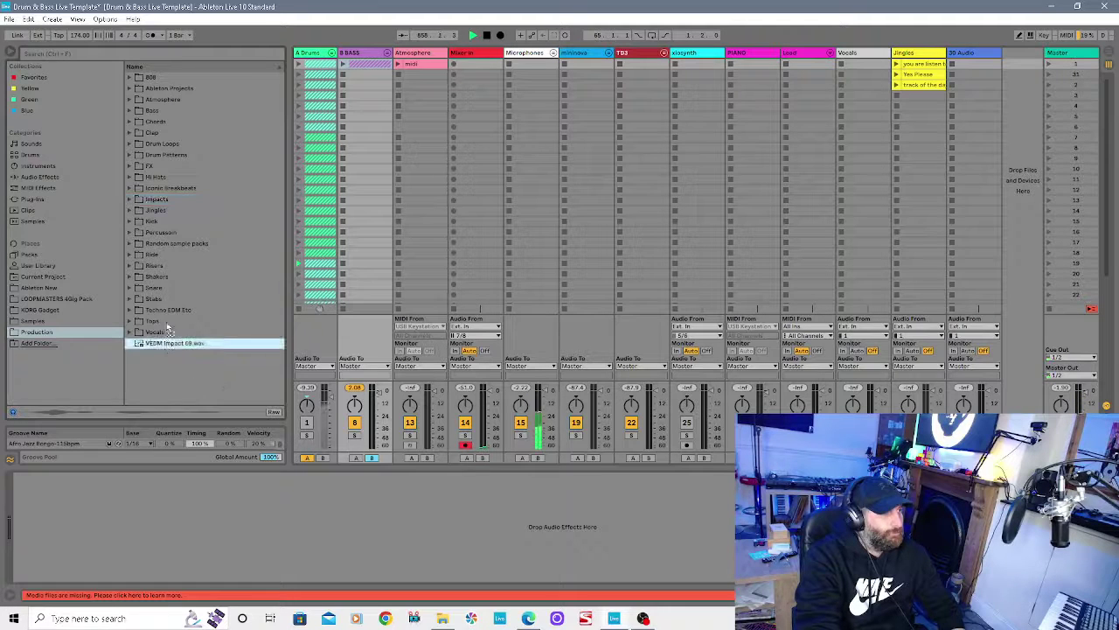
key("Delete")
left_click(129, 199)
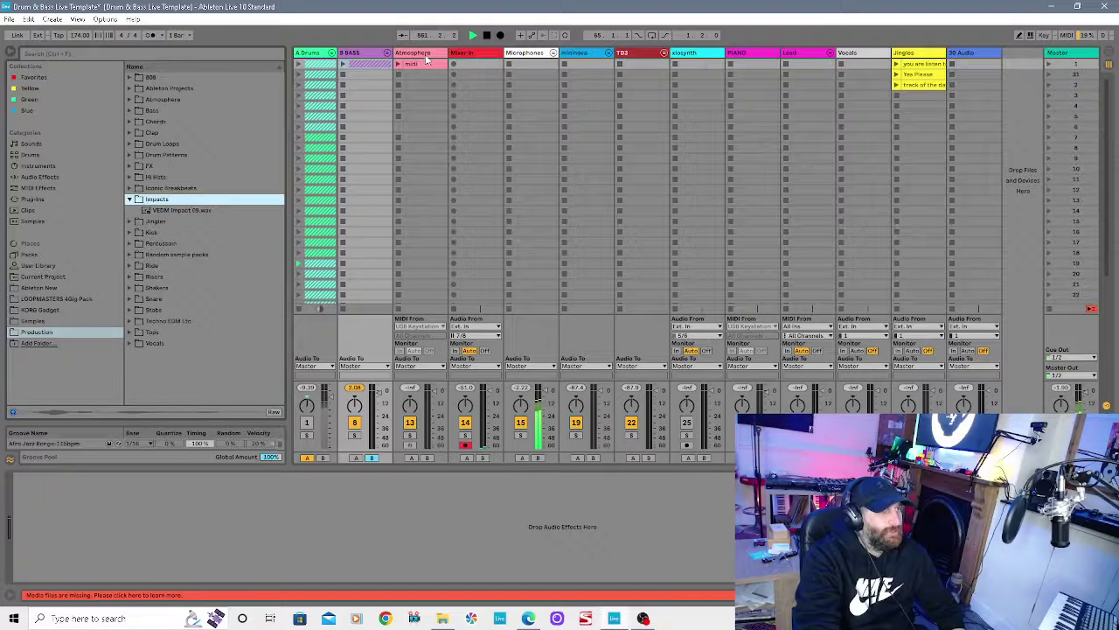
Step: Unfold B BASS, drop VEDM Impact 09.wav into a Deck B clip slot and launch it
left_click(387, 53)
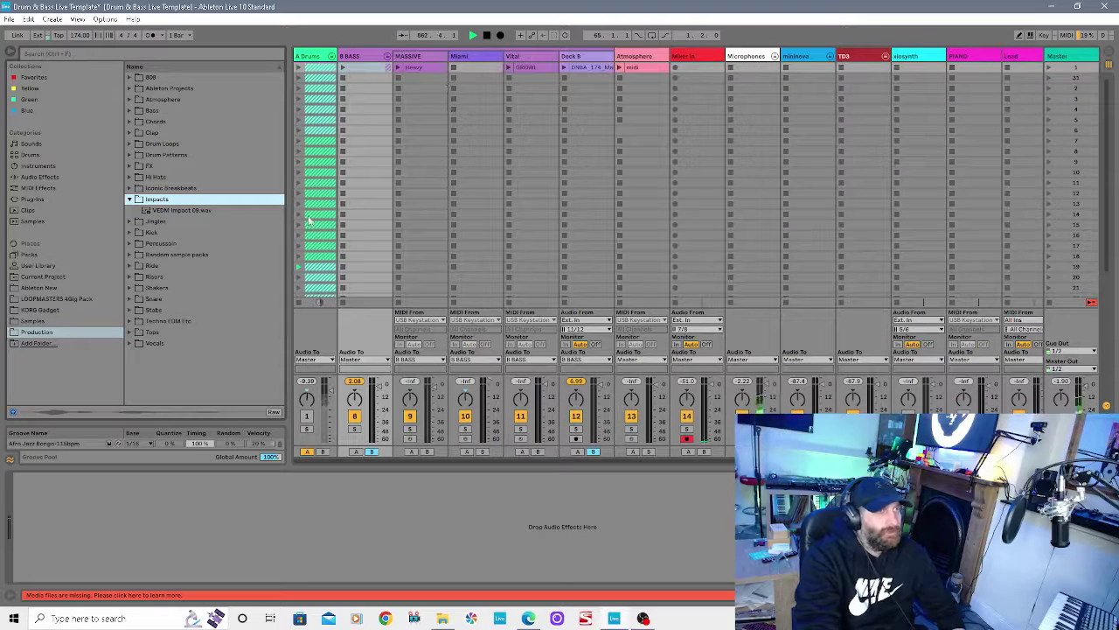
left_click_drag(170, 210, 586, 70)
left_click(565, 69)
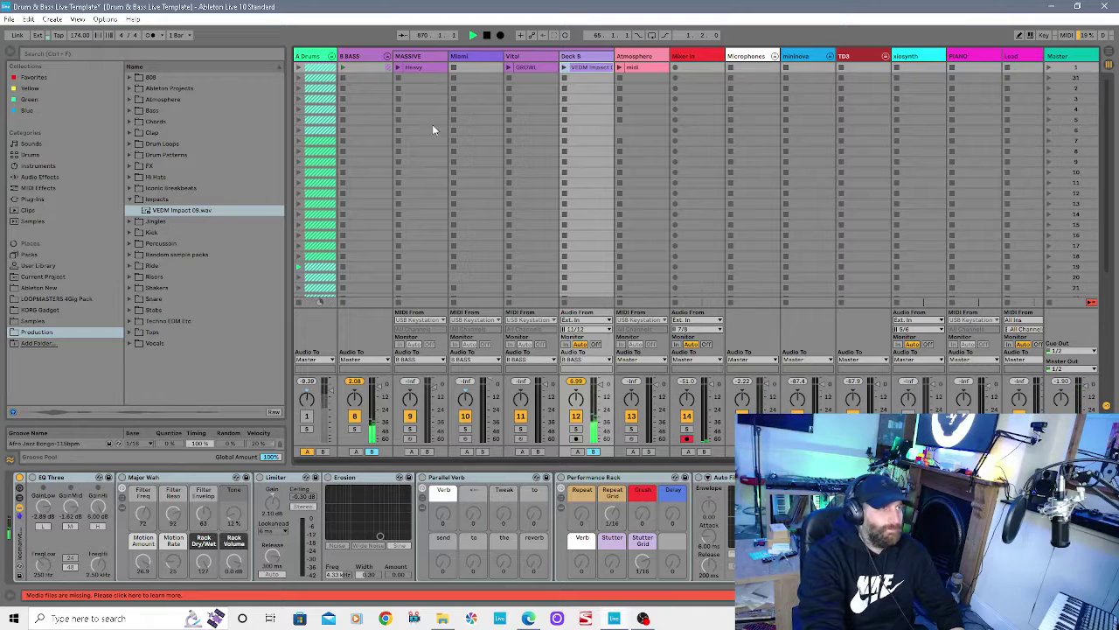
Step: Reactivate the A Drums track, briefly unfold its group, then fold it again
left_click(307, 416)
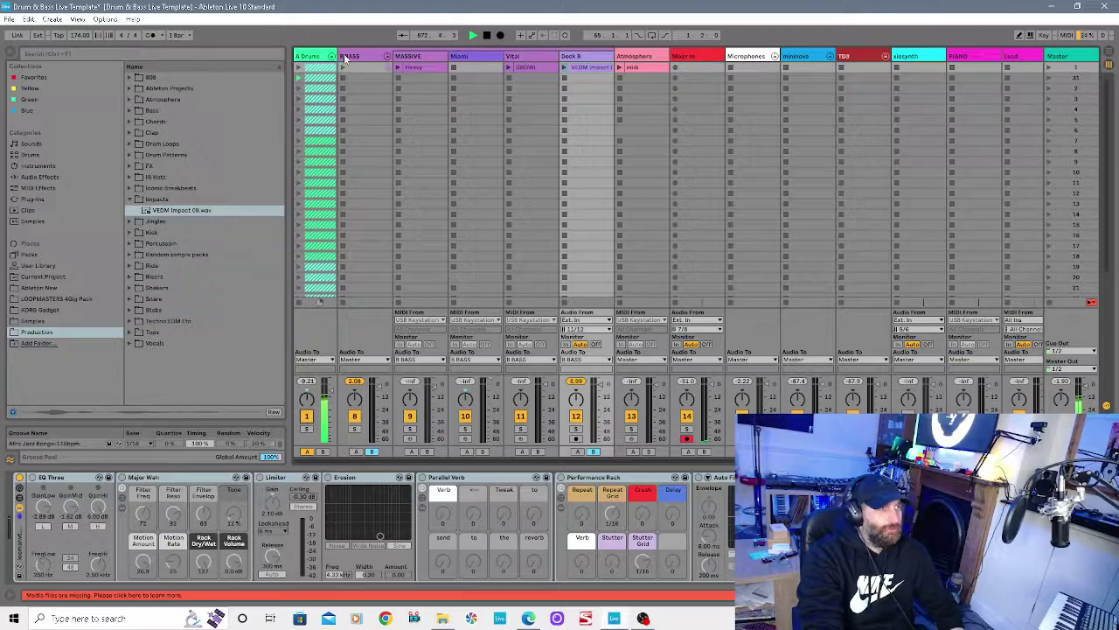
left_click(332, 56)
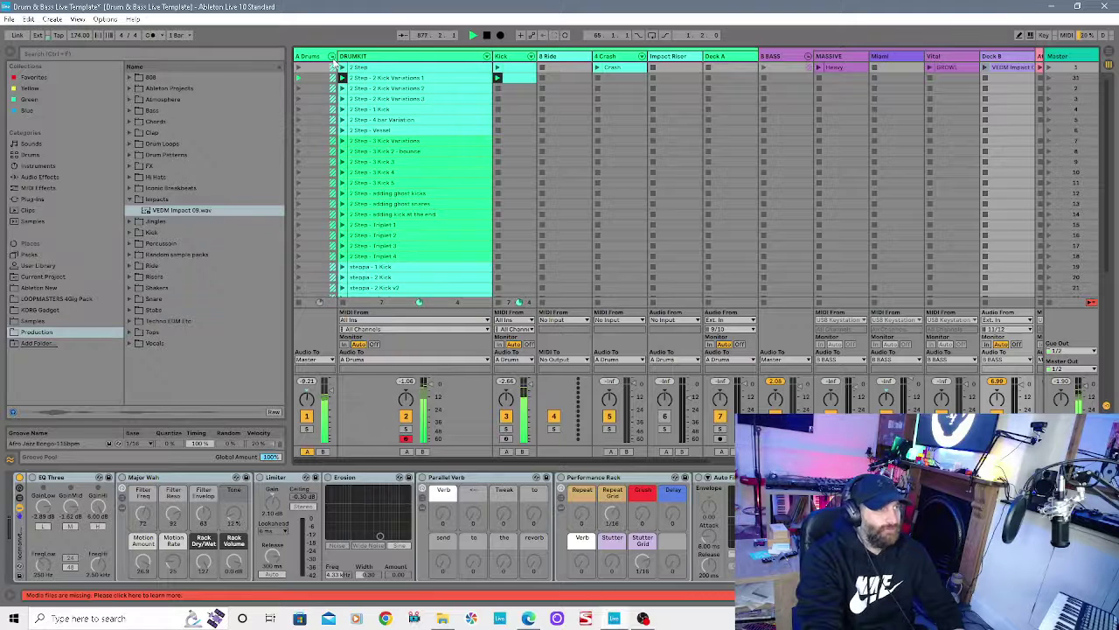
left_click(331, 57)
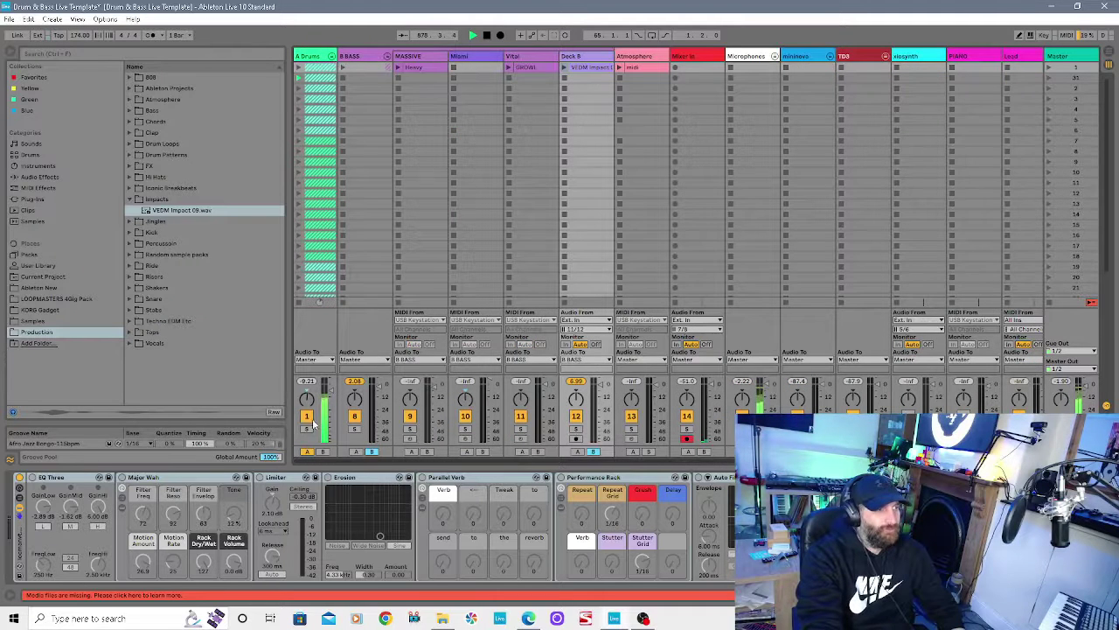